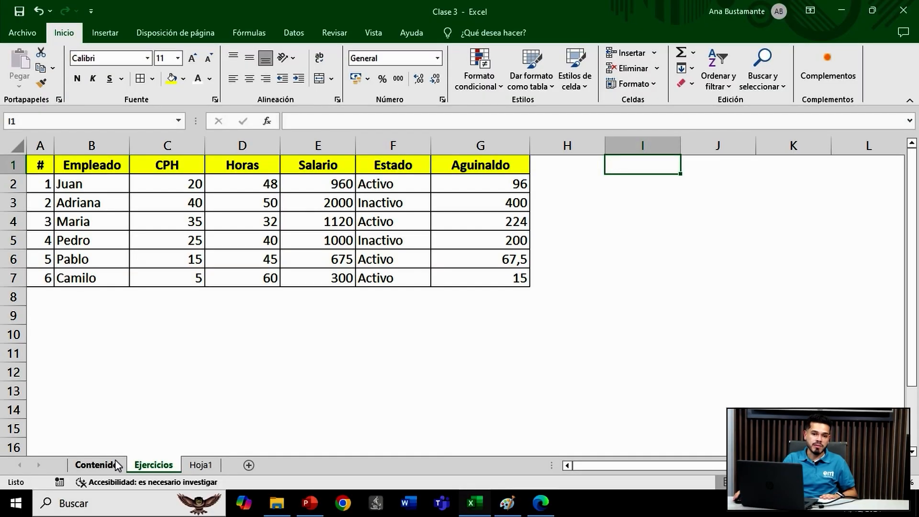
Review the topic list on the Contenido sheet and return to the Ejercicios sheet
left_click(114, 471)
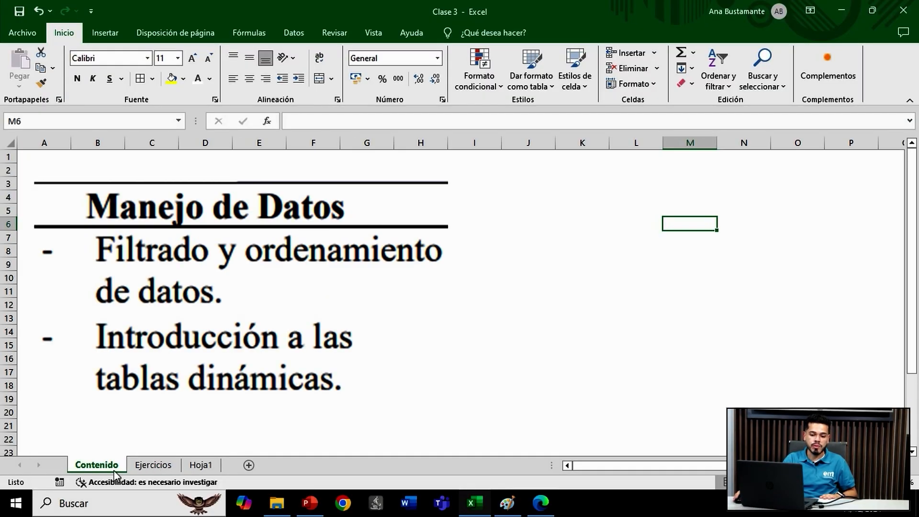
left_click(153, 464)
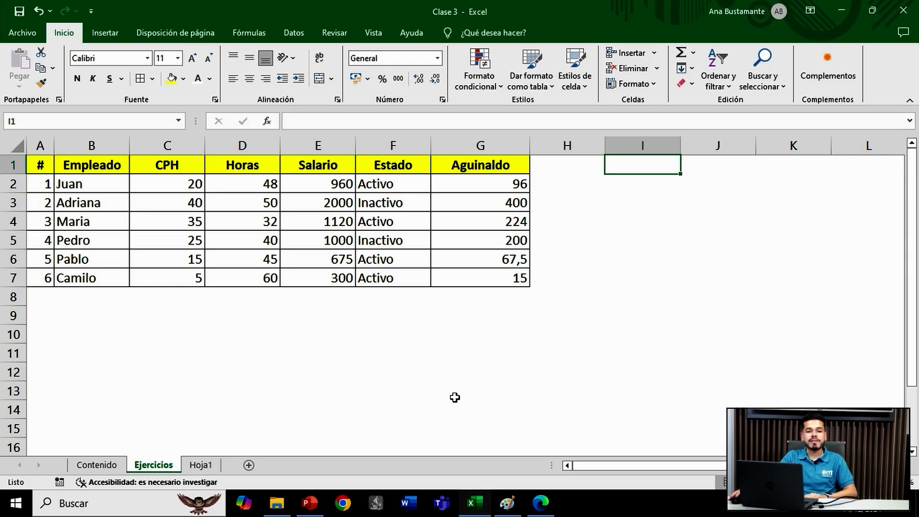
Turn on filtering for the table's header row A1:G1 on the Ejercicios sheet
left_click(32, 167)
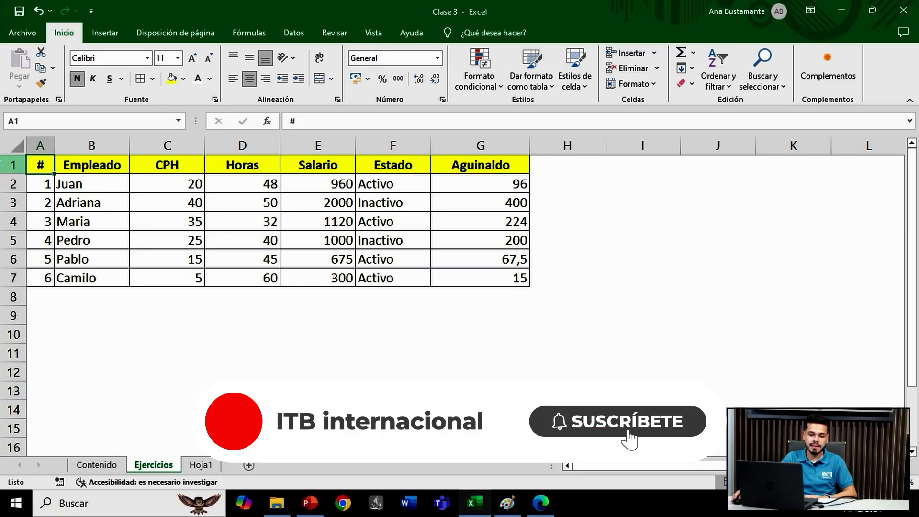
left_click(10, 166)
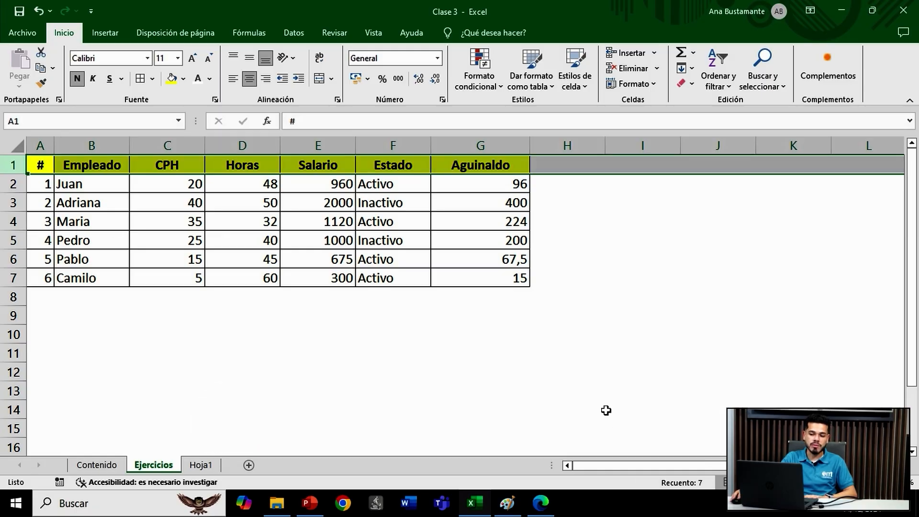
left_click(598, 410)
left_click(507, 168)
left_click_drag(420, 177, 40, 165)
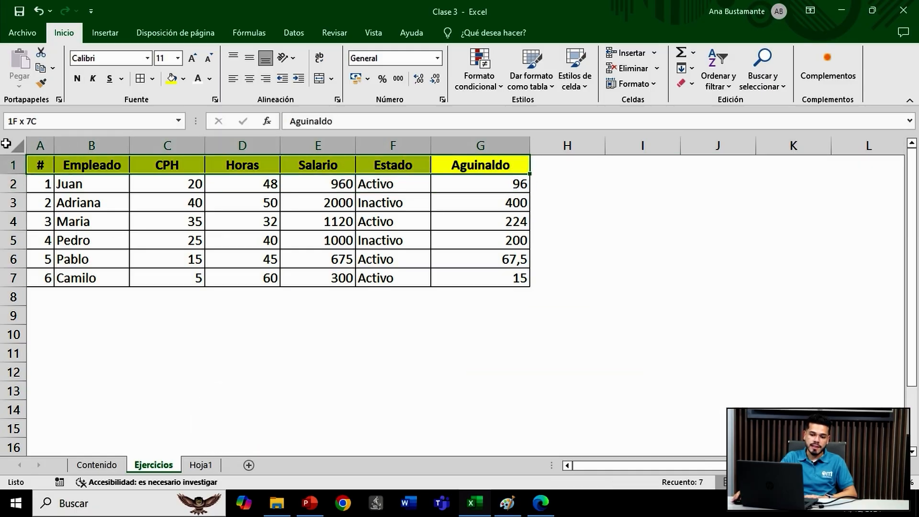
left_click(294, 33)
left_click(459, 67)
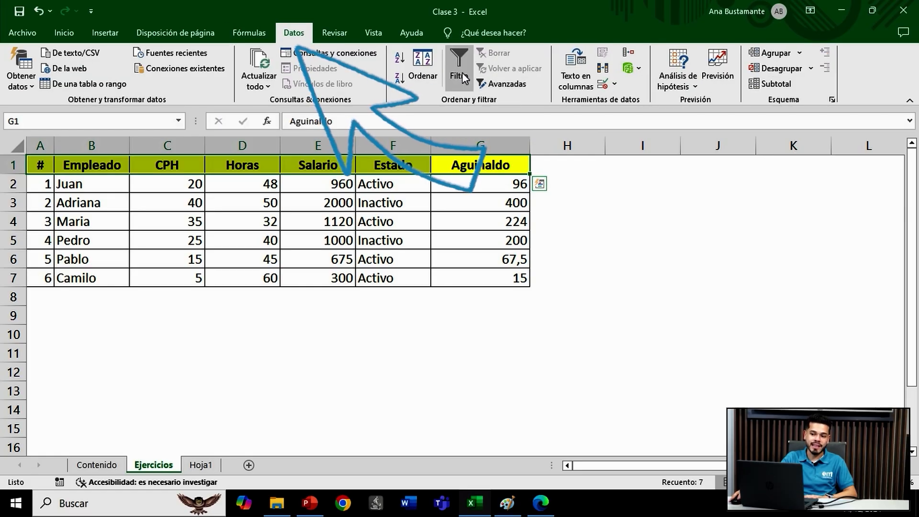
left_click(644, 331)
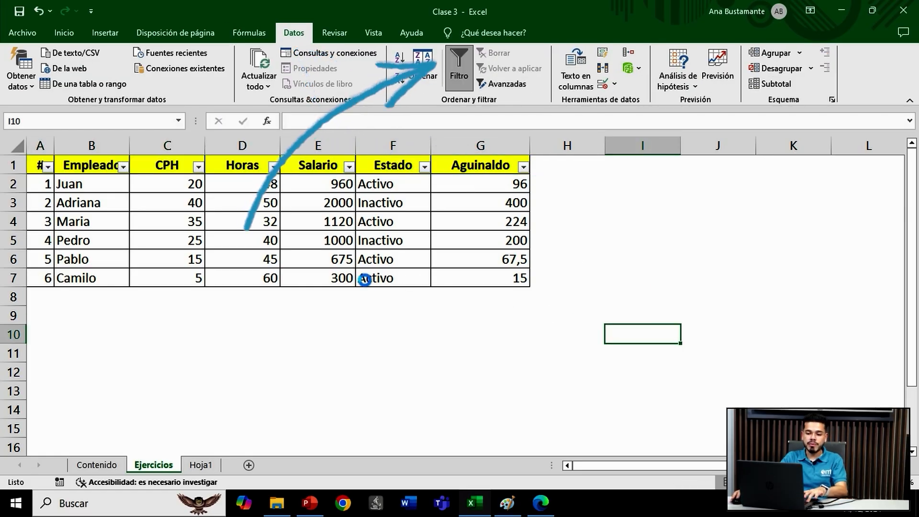
Filter the Estado column to show only the Activo employees
scroll(361, 288, "up", 2, "ctrl")
scroll(361, 287, "down", 3, "ctrl")
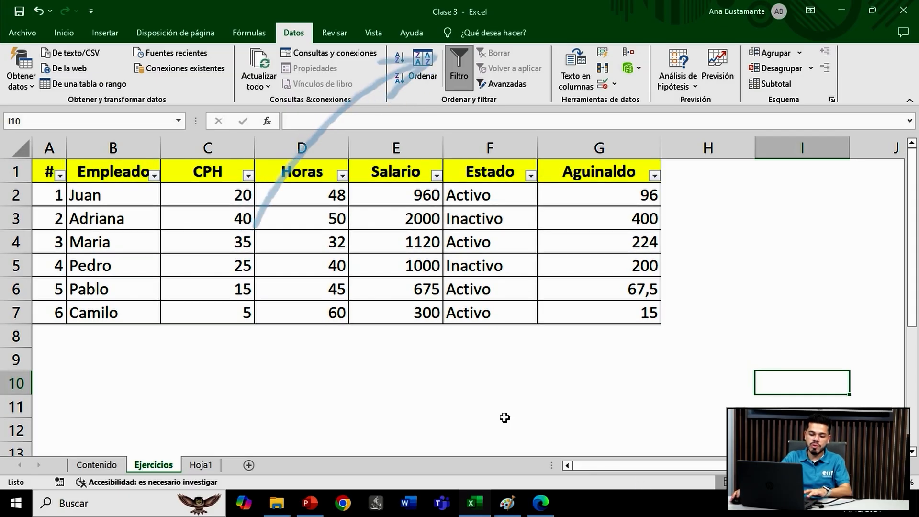
scroll(499, 410, "up", 3, "ctrl")
scroll(499, 411, "down", 2, "ctrl")
scroll(529, 431, "up", 1)
left_click_drag(617, 467, 444, 462)
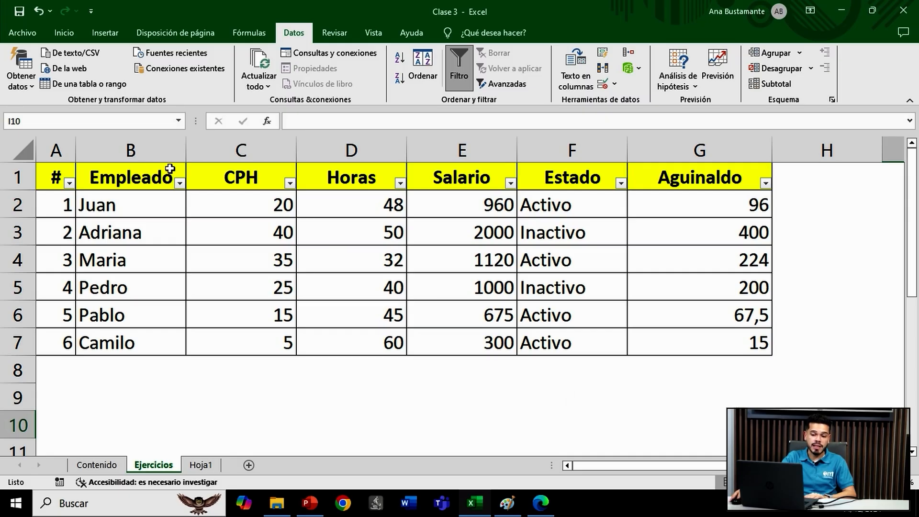
left_click(621, 184)
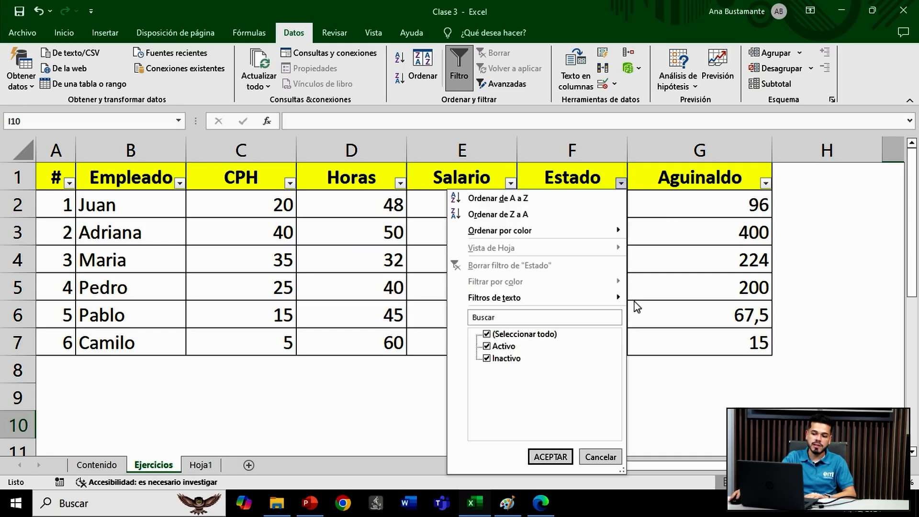
left_click(487, 333)
left_click(487, 346)
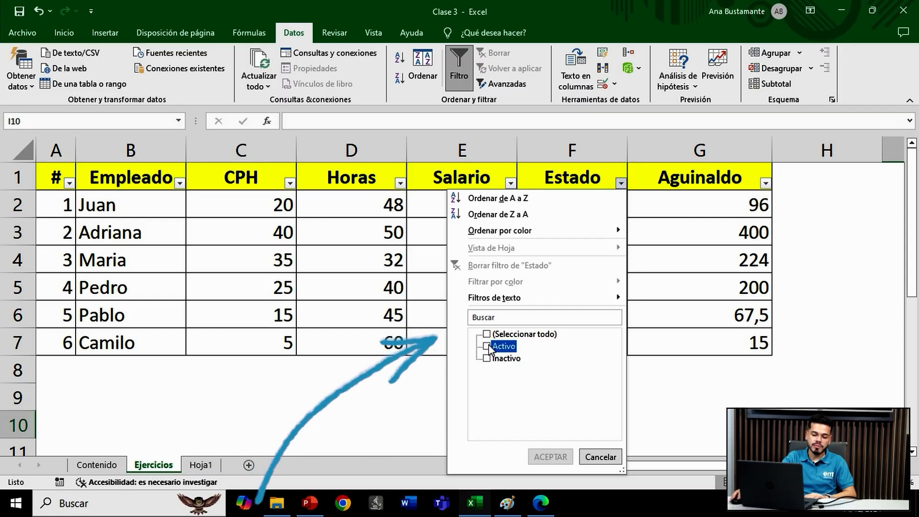
left_click(550, 457)
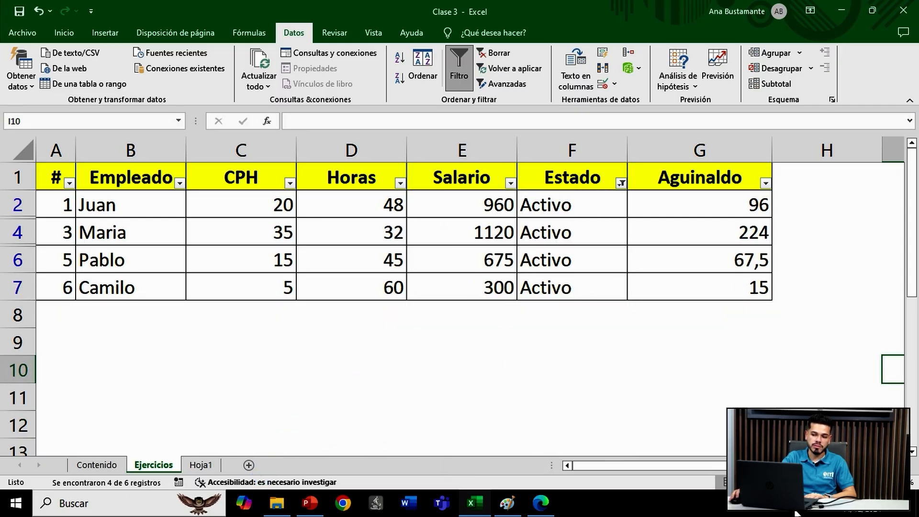
Clear the filter from the Estado column
left_click(621, 183)
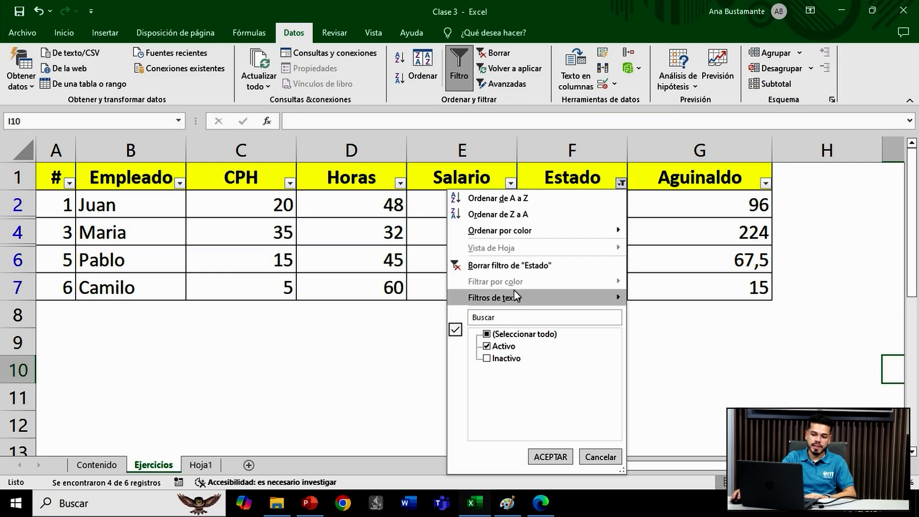
left_click(515, 266)
left_click(734, 386)
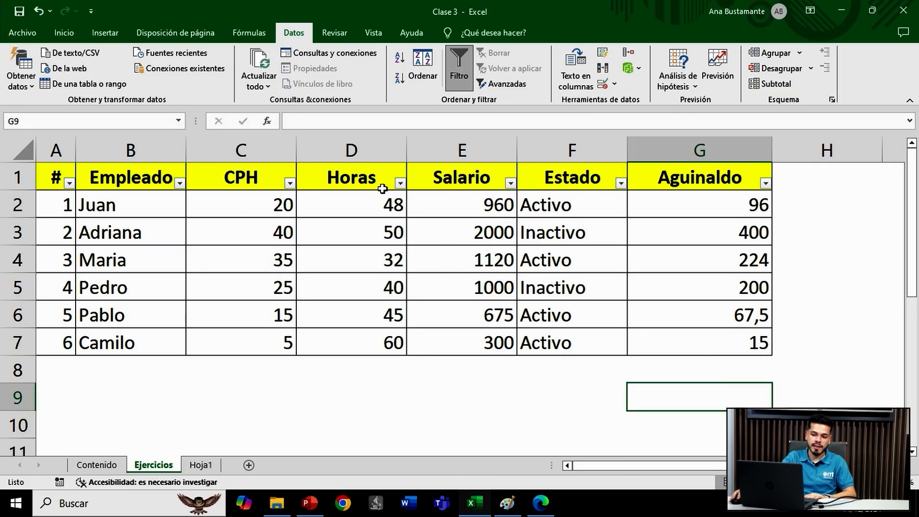
Filter the Horas column for values greater than 40 and highlight the filtered hours
left_click(399, 183)
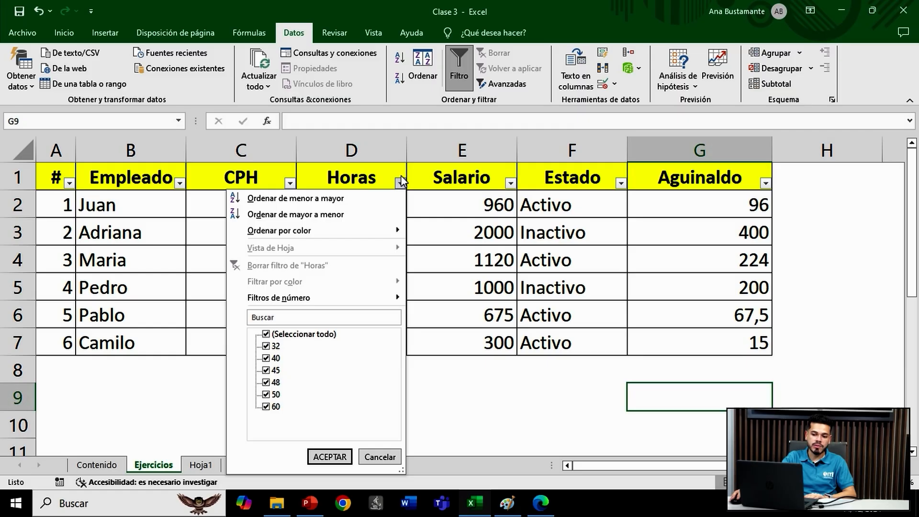
mouse_move(307, 299)
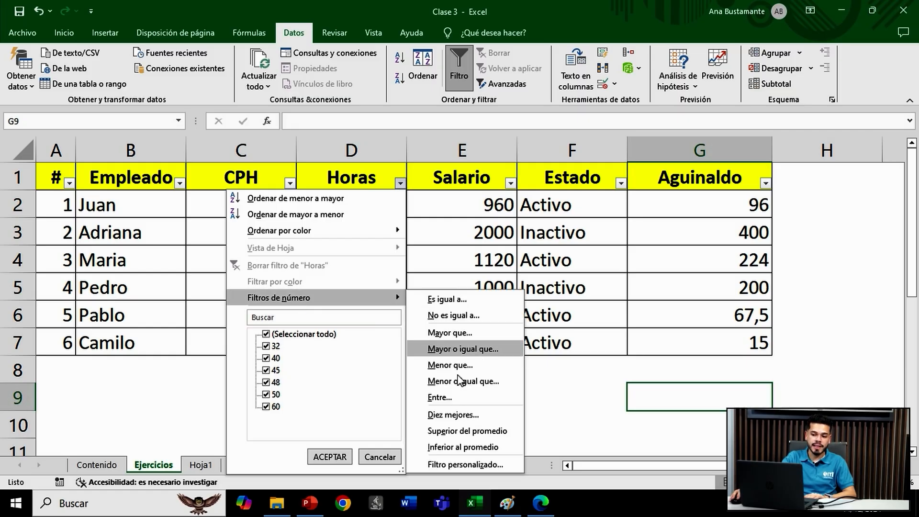
left_click(449, 333)
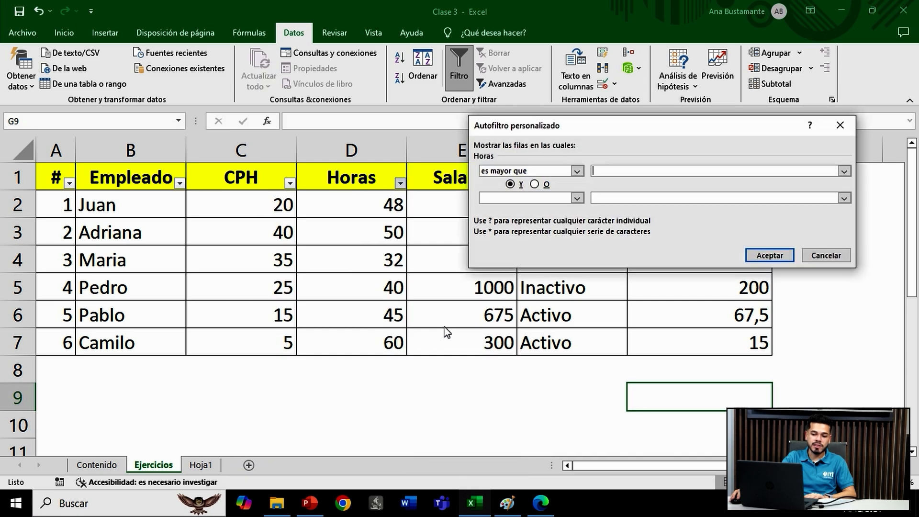
type("40")
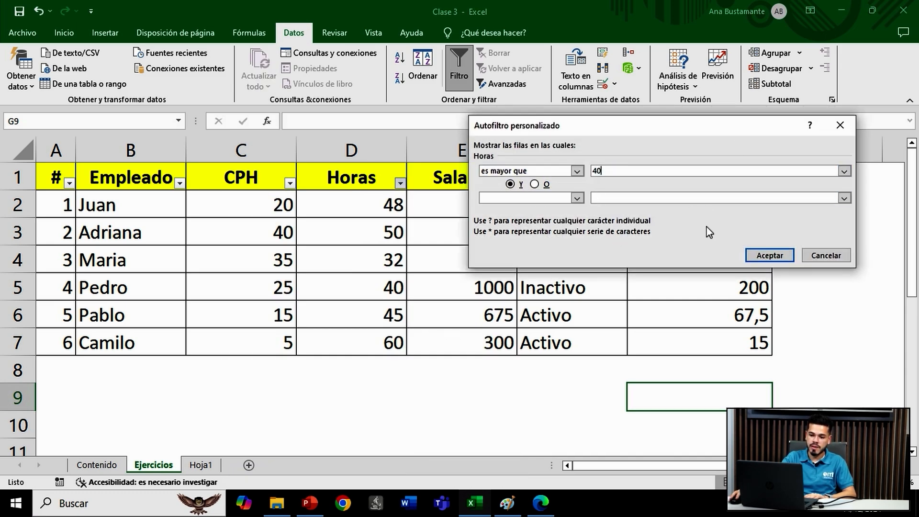
left_click(768, 257)
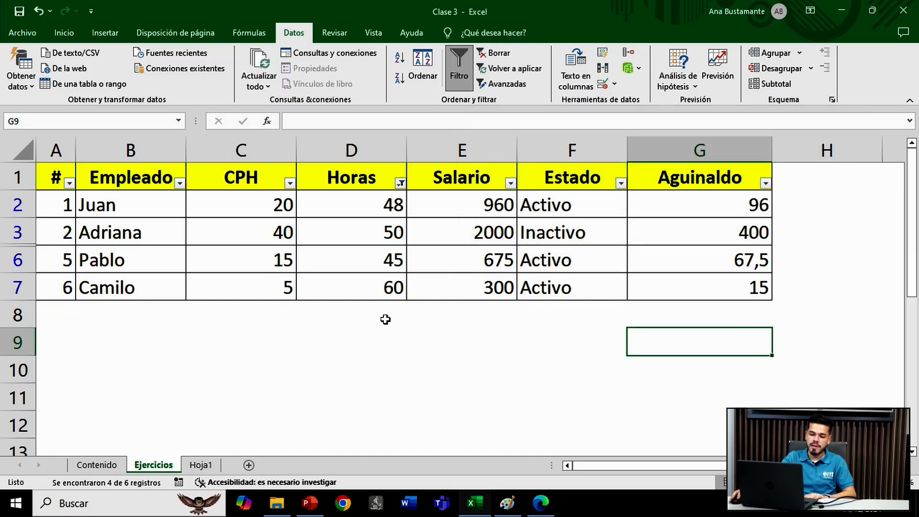
left_click_drag(397, 204, 407, 287)
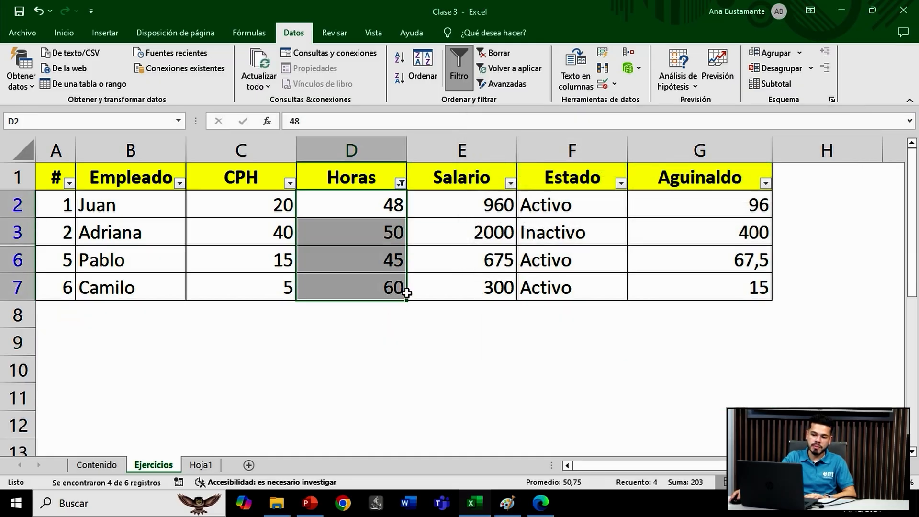
left_click(628, 401)
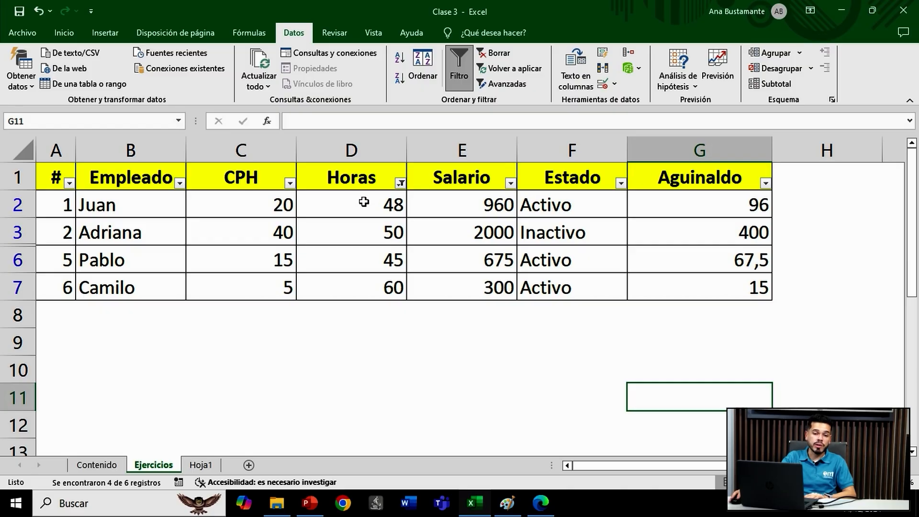
Filter the Estado column to Inactivo in addition to the hours filter and highlight the resulting table
left_click(620, 183)
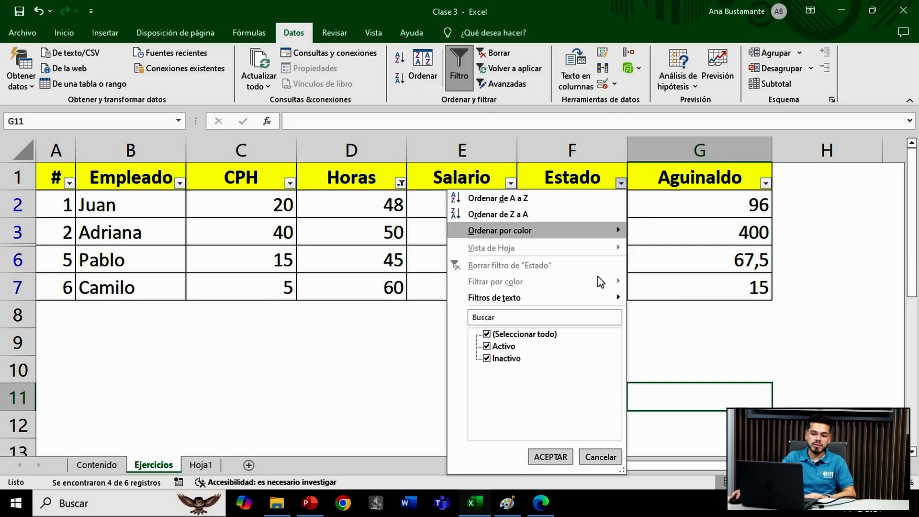
left_click(497, 334)
left_click(487, 358)
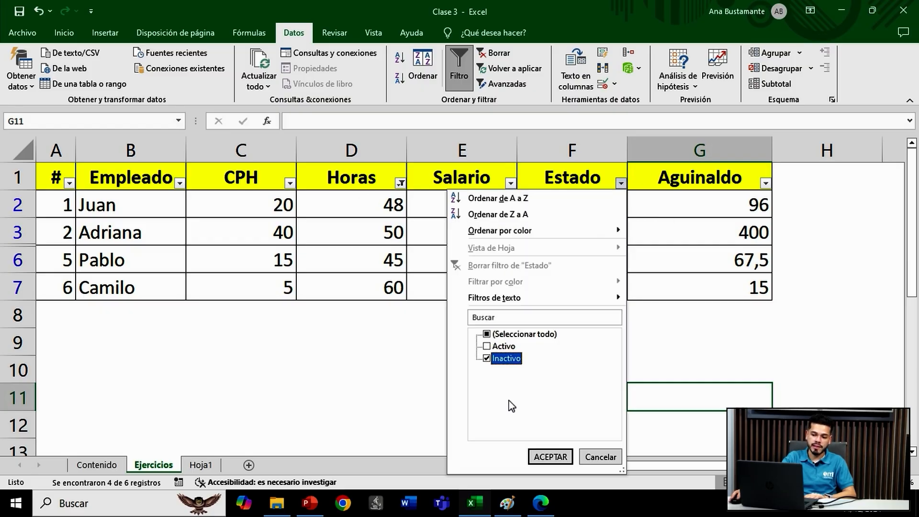
left_click(550, 457)
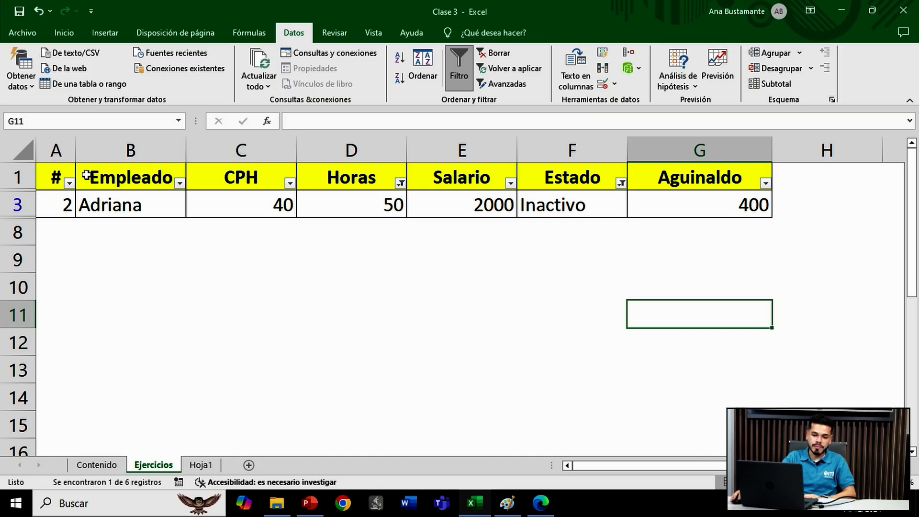
left_click(63, 175)
left_click_drag(63, 176, 691, 208)
left_click(638, 332)
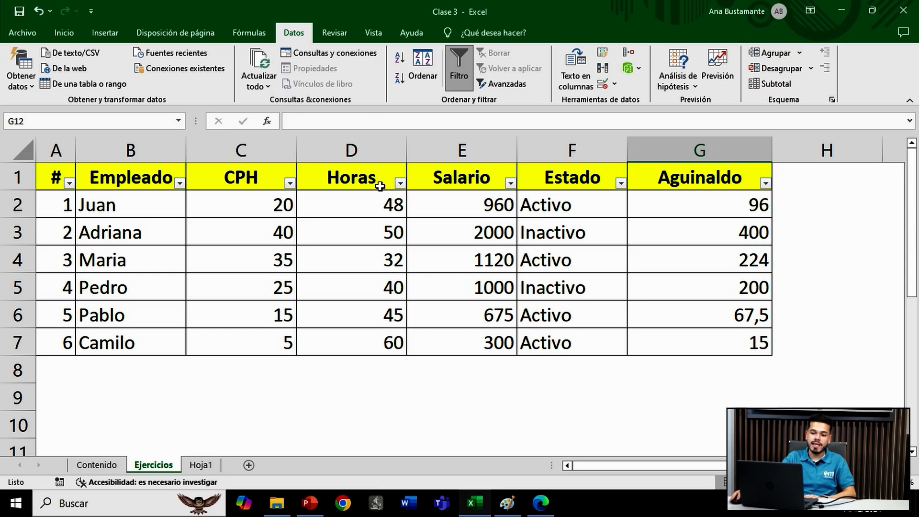
Apply a number filter to the Horas column for values greater than 40
left_click(399, 183)
mouse_move(365, 302)
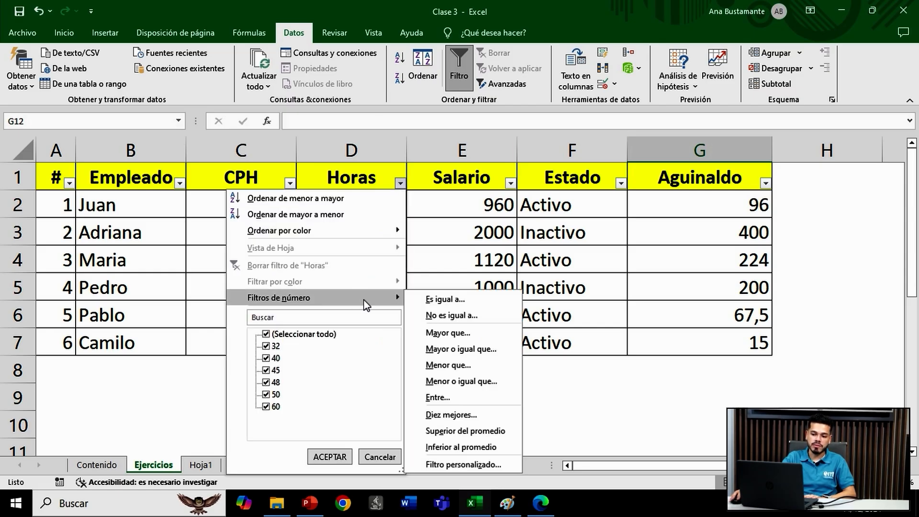
left_click(460, 333)
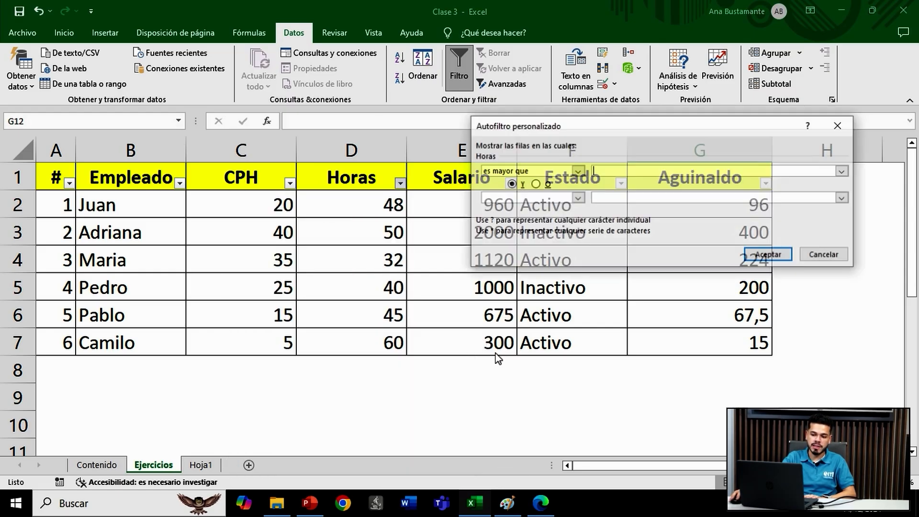
type("40")
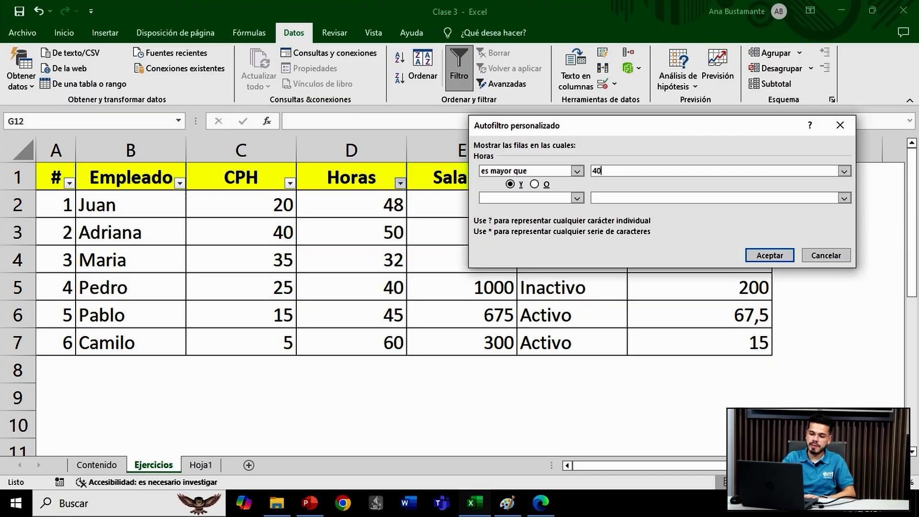
left_click(770, 255)
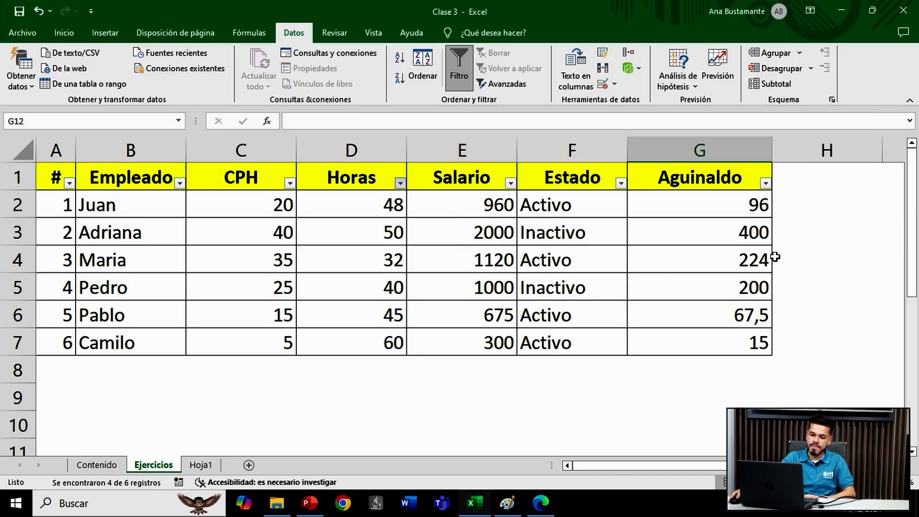
Exclude Activo in the Estado filter so that only Inactivo employees are shown
left_click(621, 183)
left_click(486, 346)
left_click(543, 453)
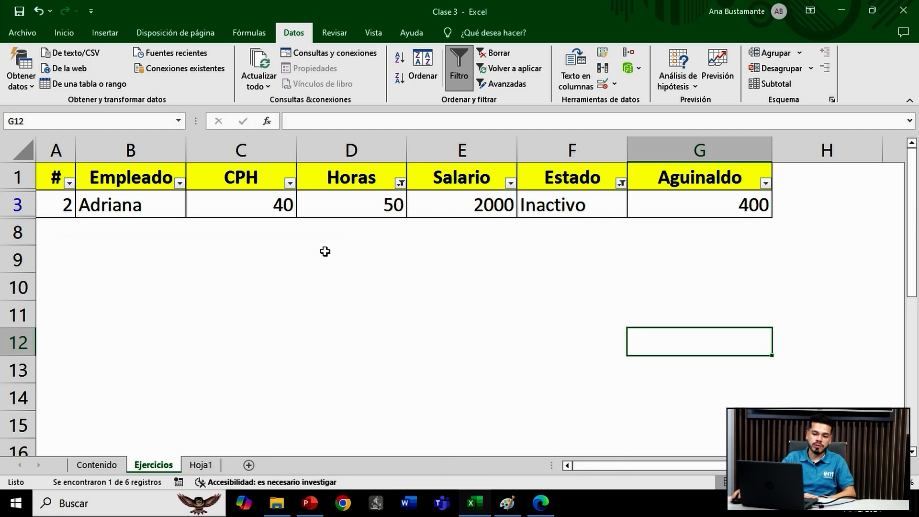
Clear the Estado filter and all remaining filters from the table
left_click(621, 183)
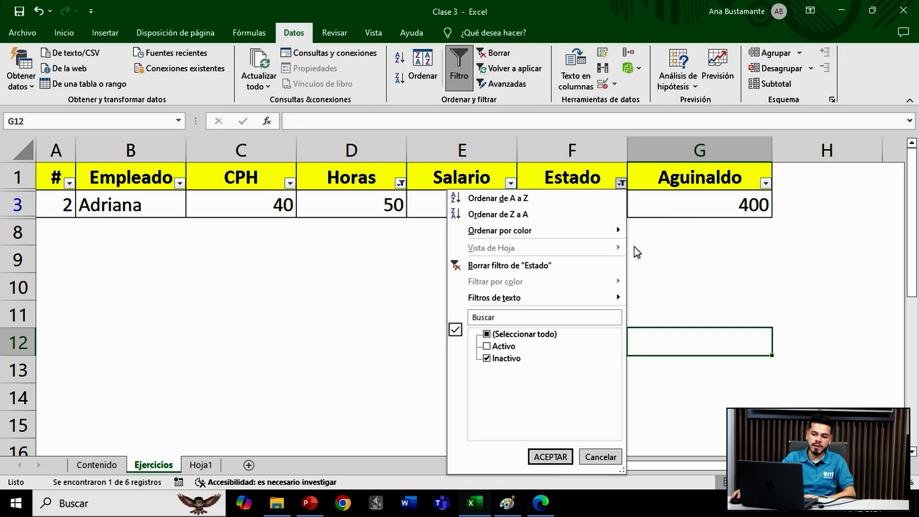
left_click(507, 265)
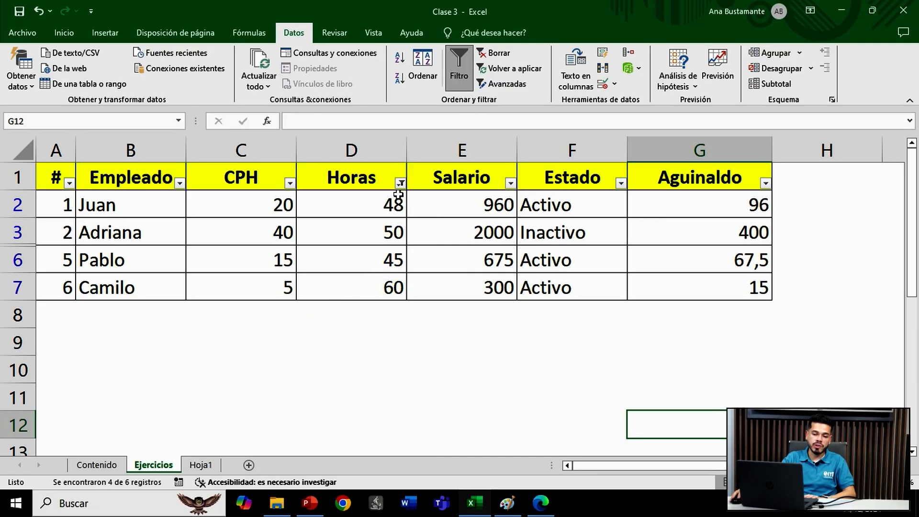
left_click(496, 54)
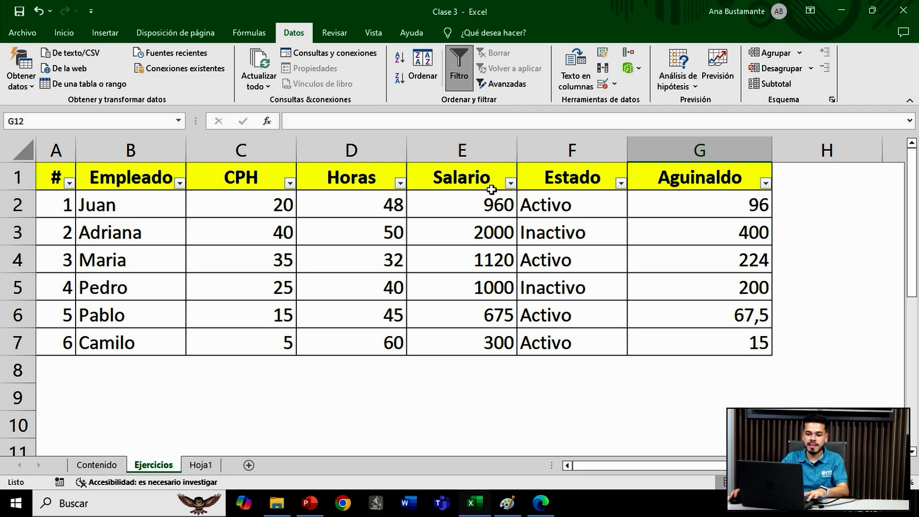
Sort the table by Salario from largest to smallest, and highlight the Salario column and the # values
scroll(492, 199, "up", 2)
scroll(469, 205, "up", 1)
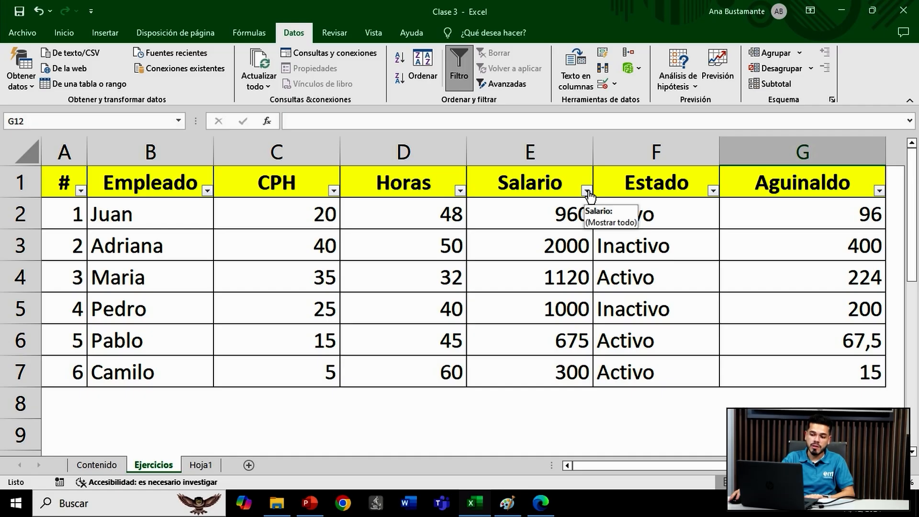
left_click(587, 191)
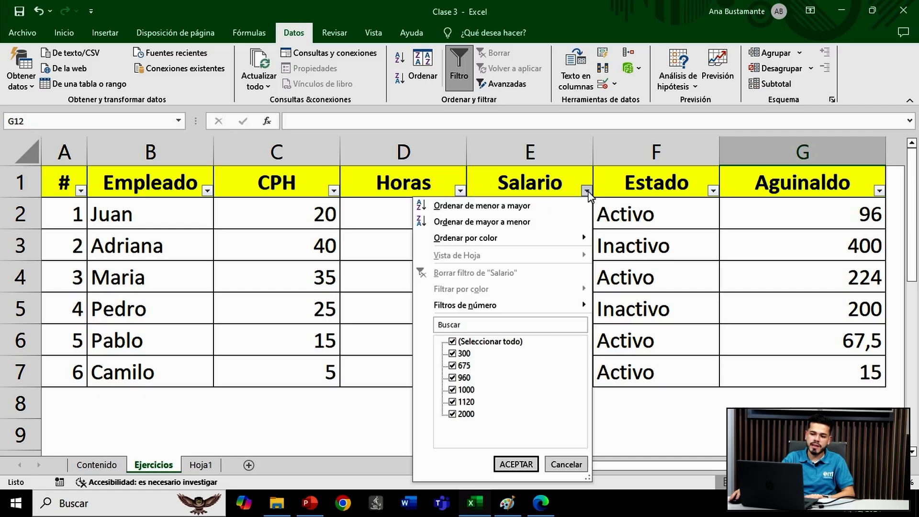
left_click(514, 222)
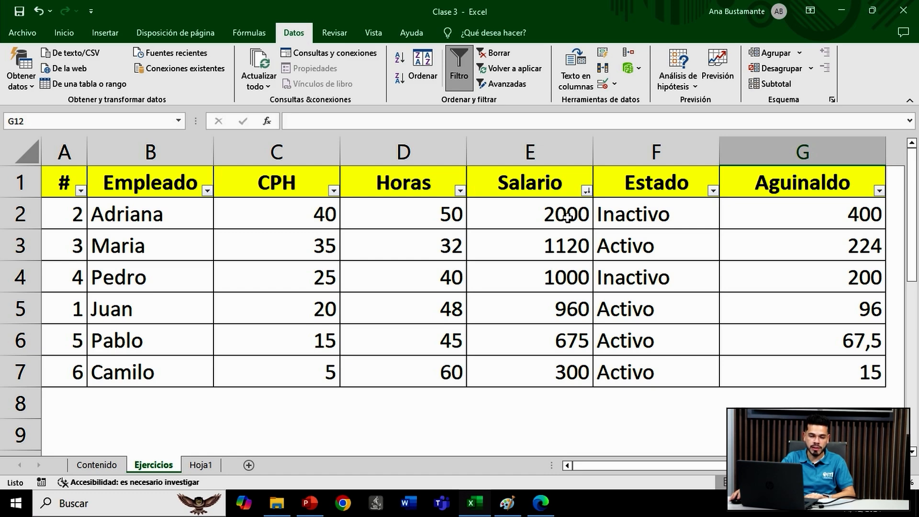
left_click_drag(561, 184, 518, 391)
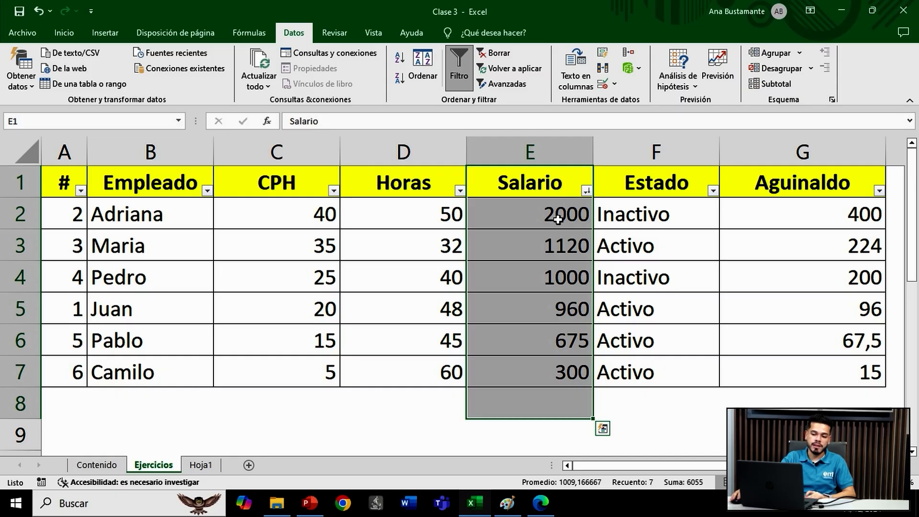
left_click(567, 340)
left_click_drag(76, 211, 84, 392)
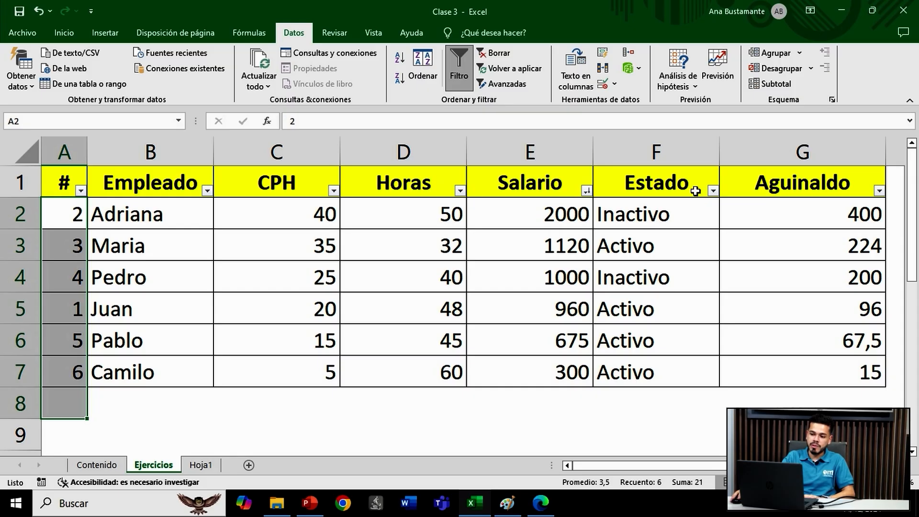
Sort the table by Empleado from A to Z, and again from Z to A
left_click(207, 191)
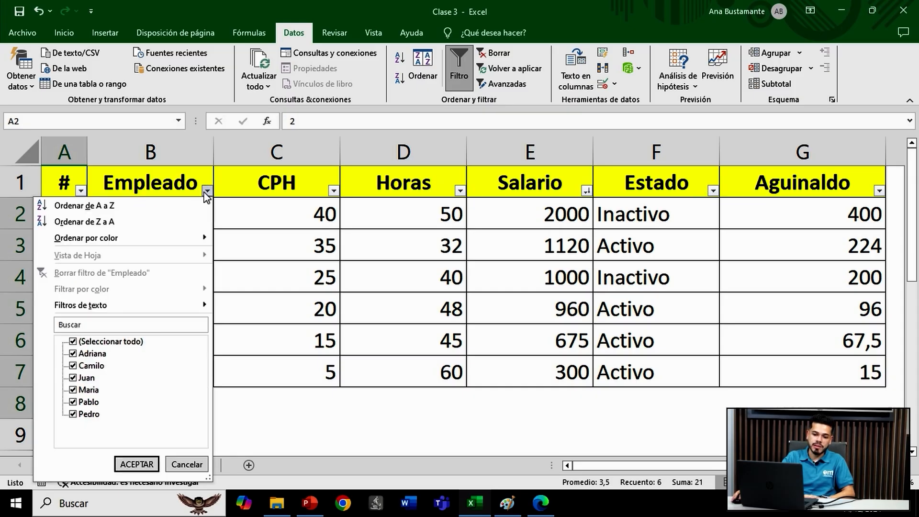
left_click(113, 205)
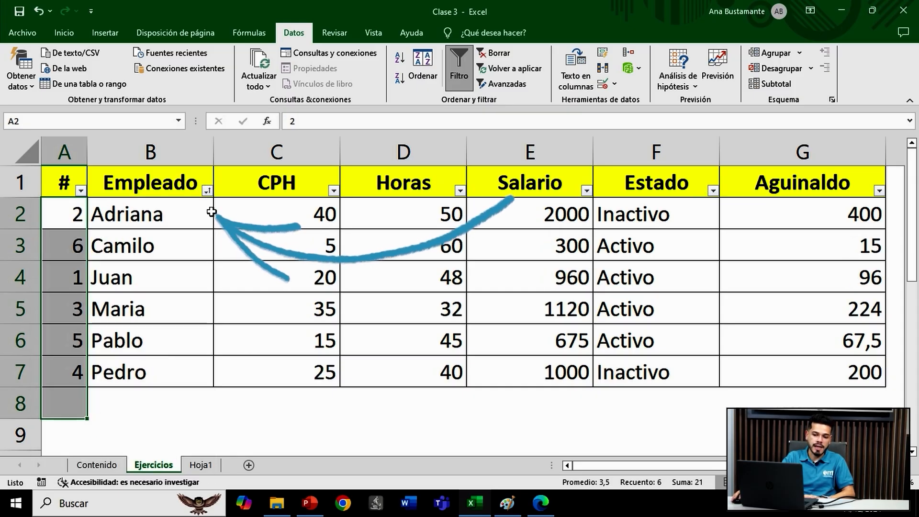
left_click(207, 192)
left_click(111, 222)
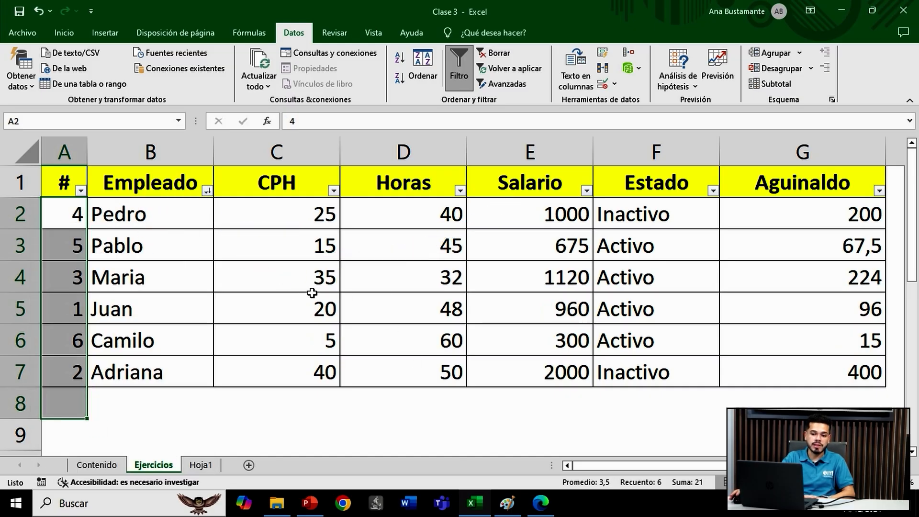
left_click(428, 296)
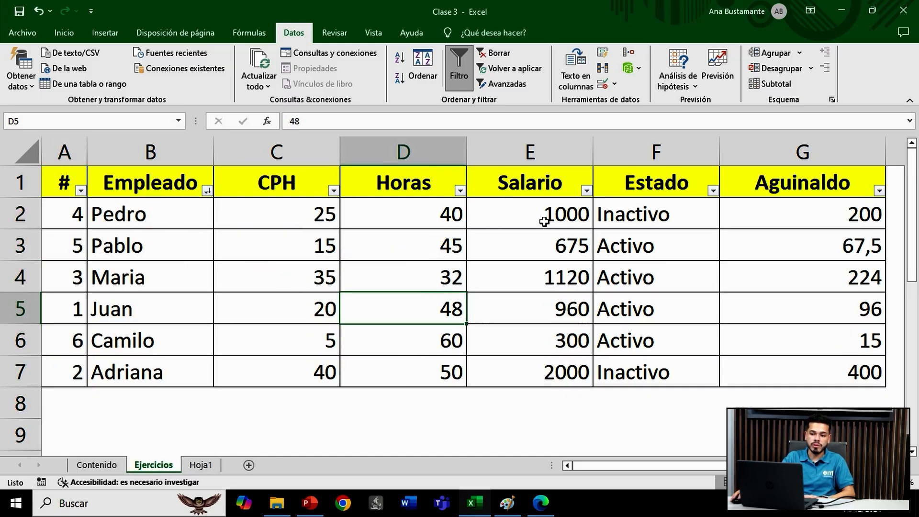
Look over the Salario column's filter options and the class topics on the Contenido sheet
left_click(586, 189)
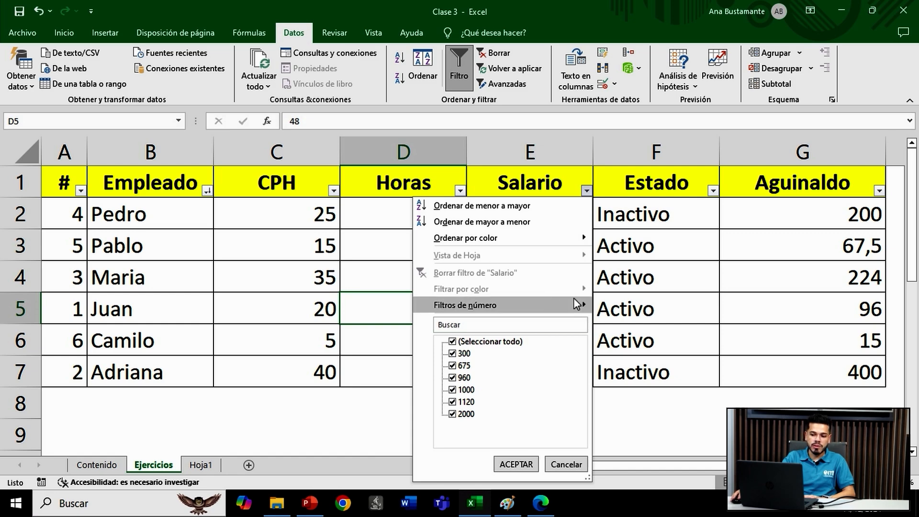
left_click(659, 234)
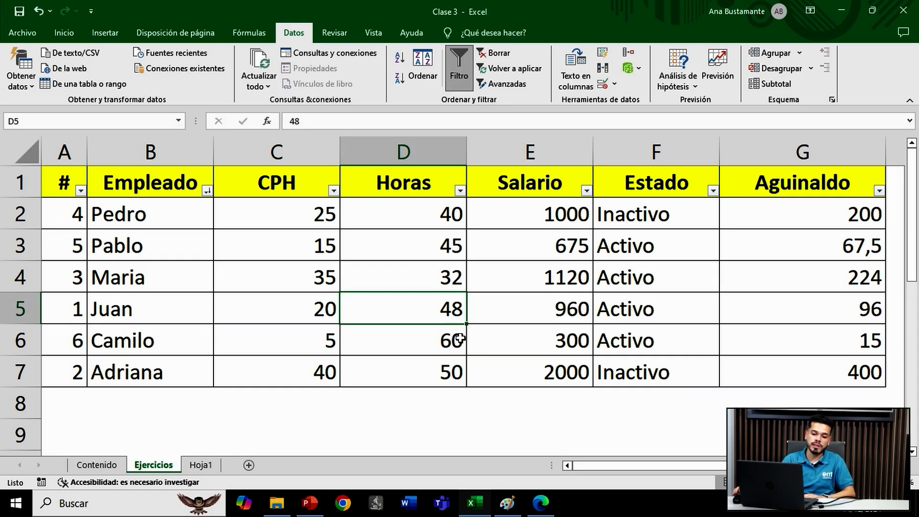
left_click(117, 467)
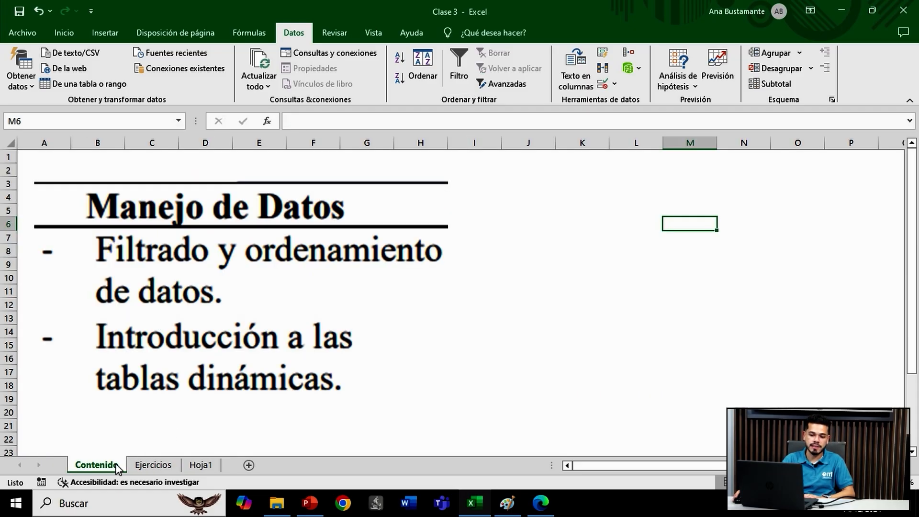
left_click(152, 465)
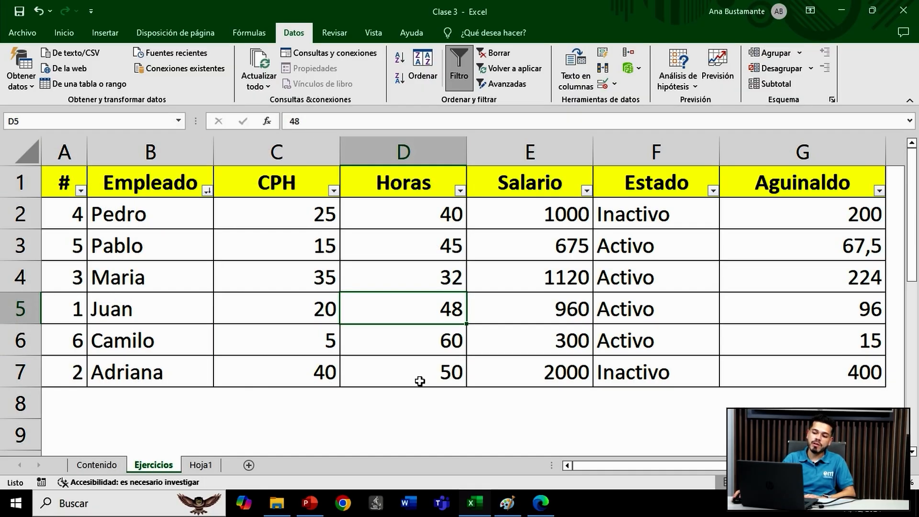
left_click(84, 465)
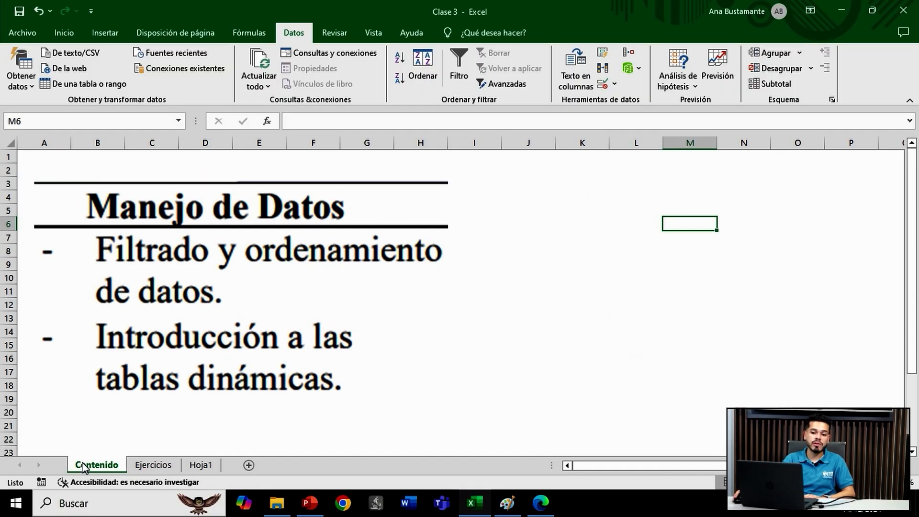
Add a blank worksheet after the Ejercicios sheet and return to the employee table
left_click(152, 465)
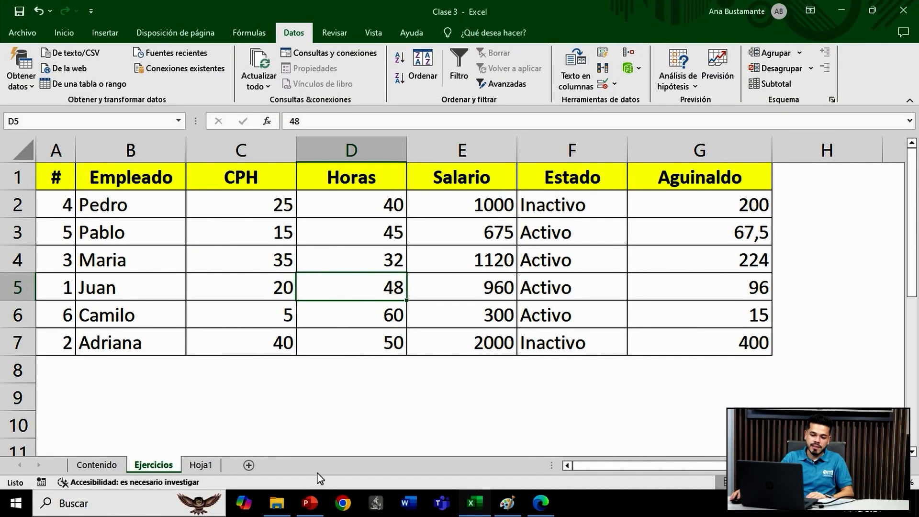
left_click(248, 467)
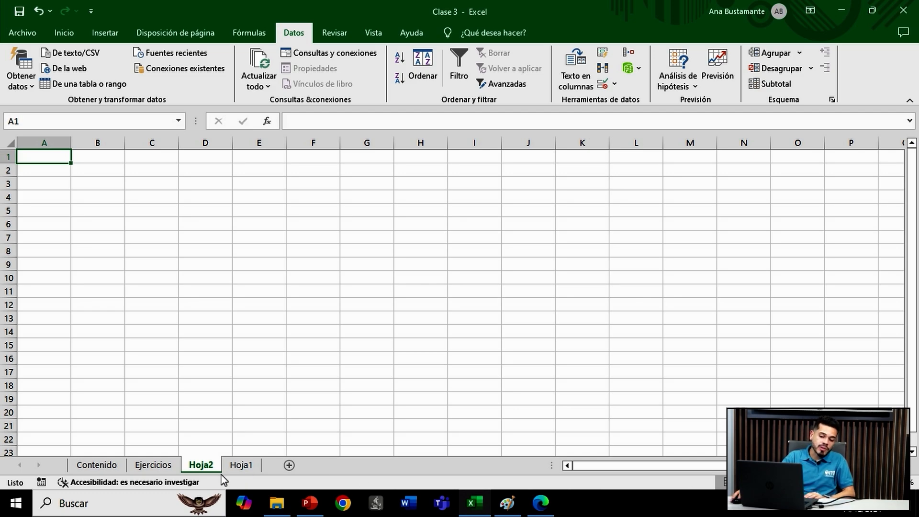
left_click(167, 466)
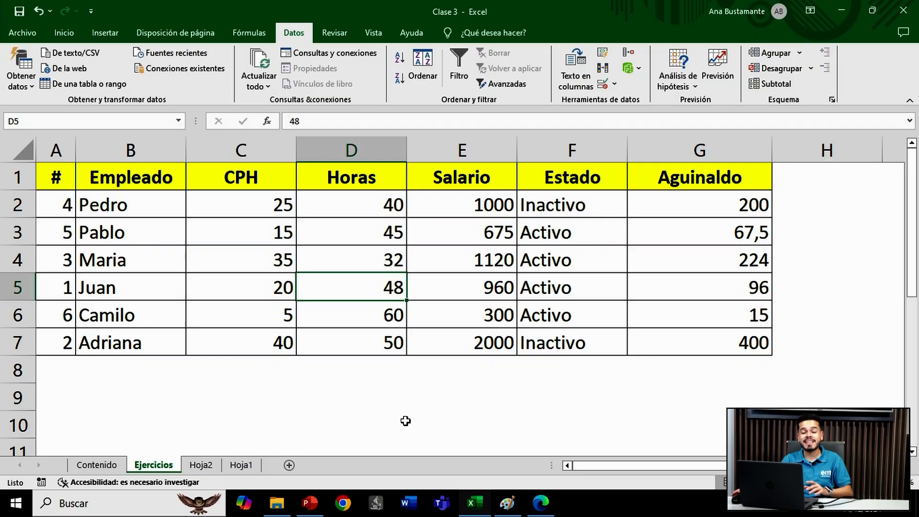
Examine the employee table's extent, its header row and # column, and the Salario and Aguinaldo formulas in row 2
left_click_drag(65, 177, 757, 362)
left_click(818, 317)
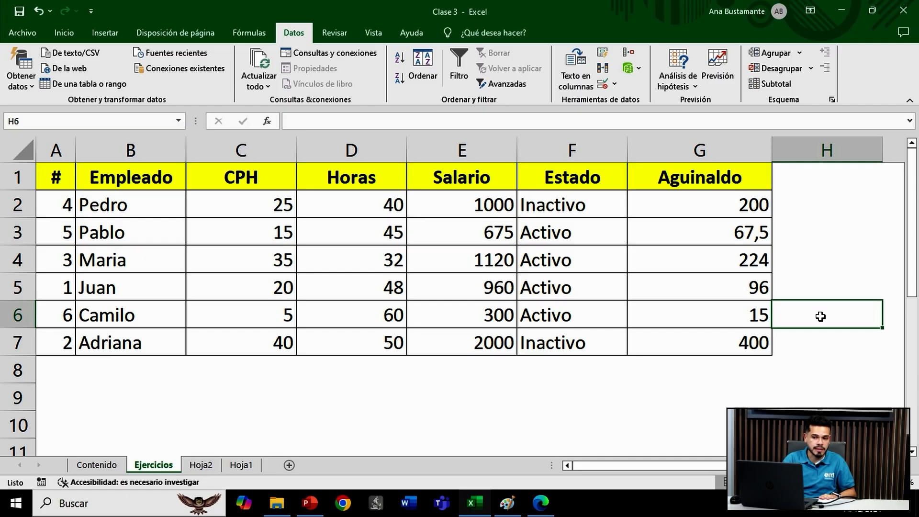
left_click_drag(68, 173, 702, 184)
left_click_drag(64, 174, 85, 353)
left_click(145, 217)
key("Up")
key("Right")
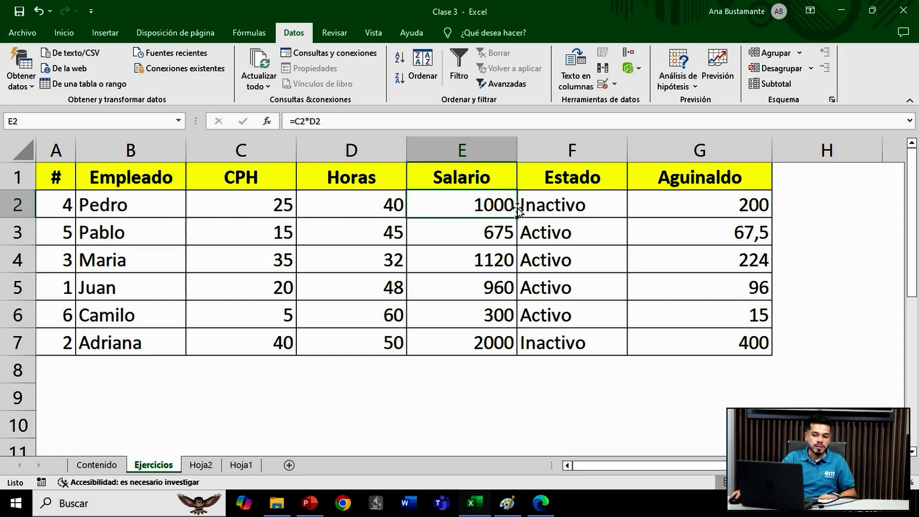
key("Right")
key("Right")
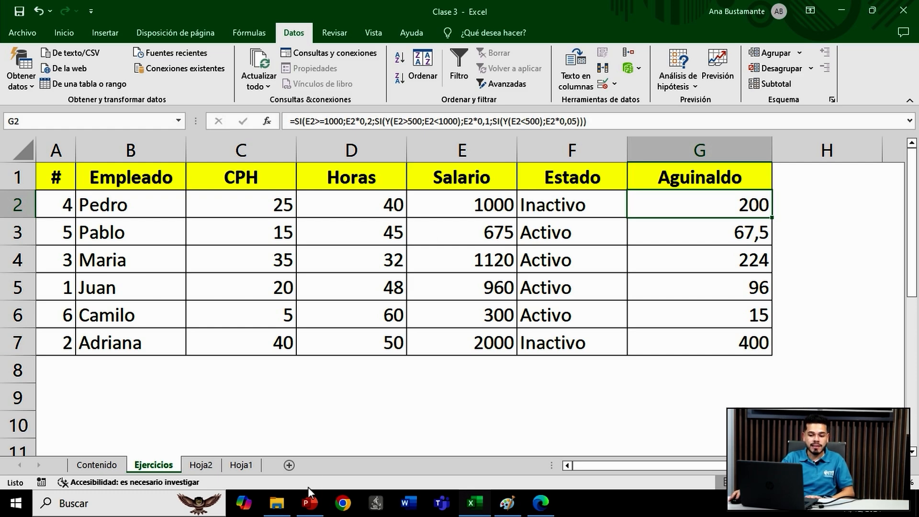
Add a blank worksheet after Hoja1 and insert a PivotTable at its cell A1 from the range Ejercicios!$A$1:$G$7
left_click(255, 476)
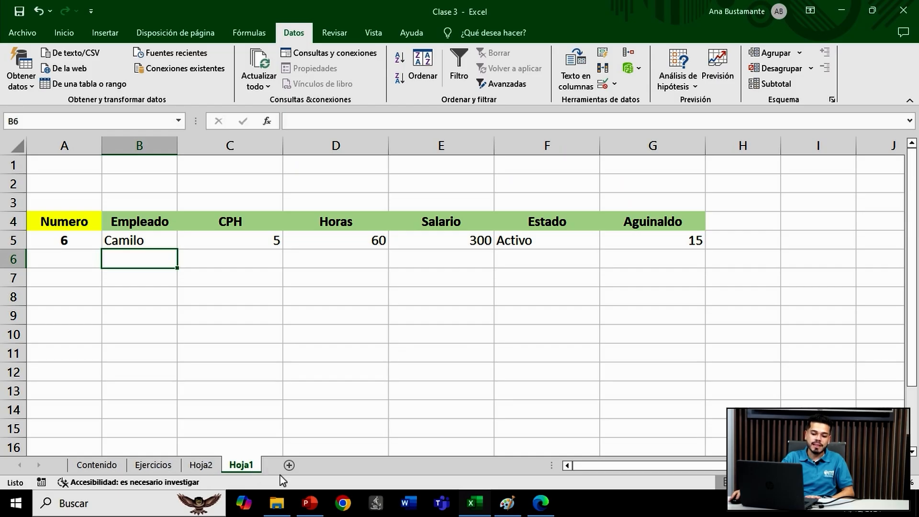
left_click(288, 466)
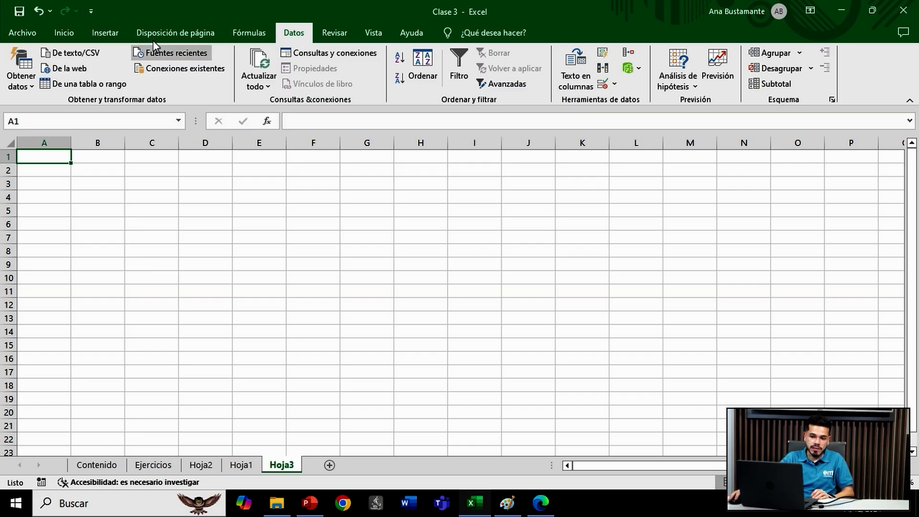
left_click(111, 31)
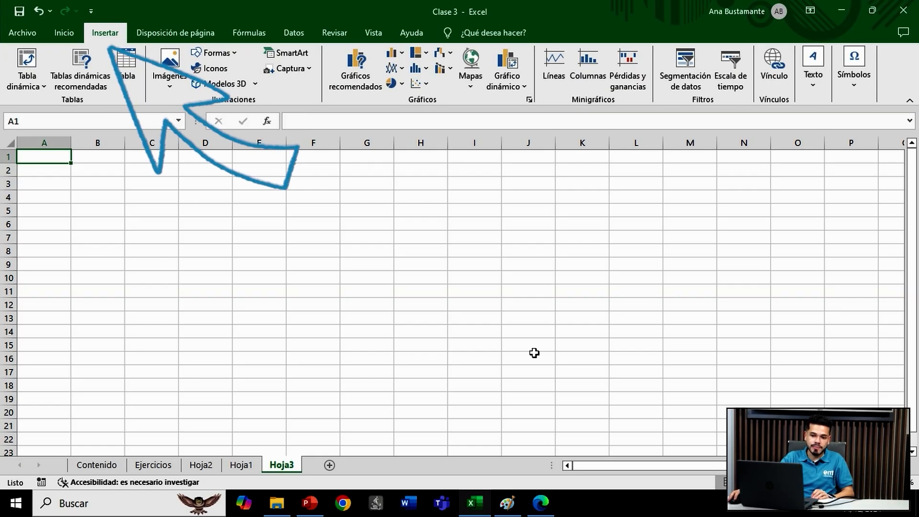
left_click(27, 63)
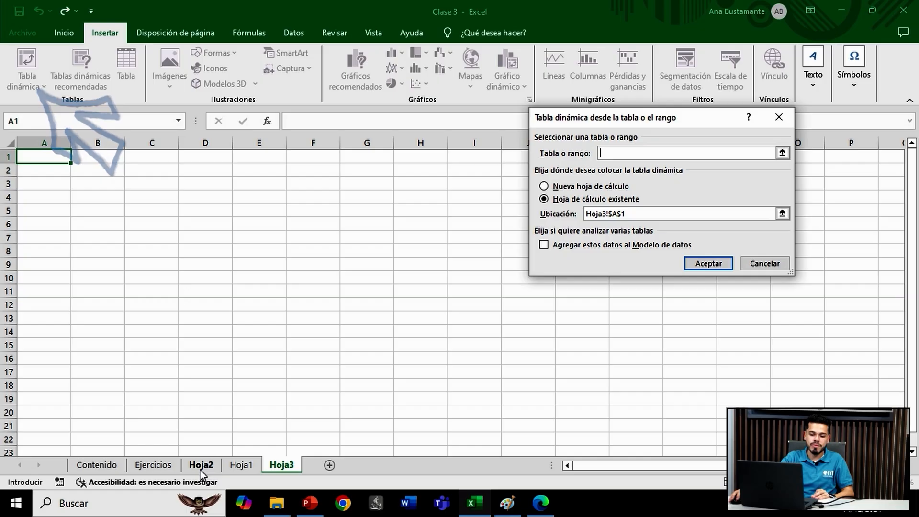
left_click(213, 470)
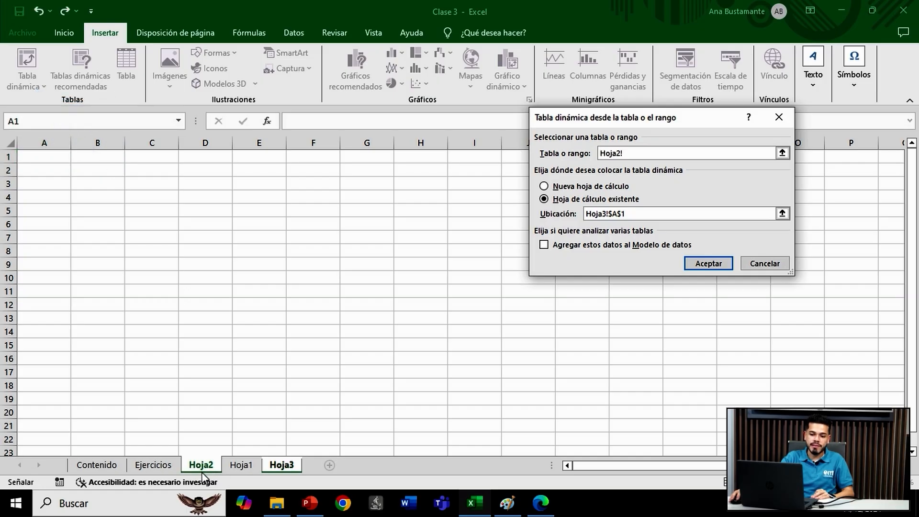
left_click(161, 470)
left_click(56, 184)
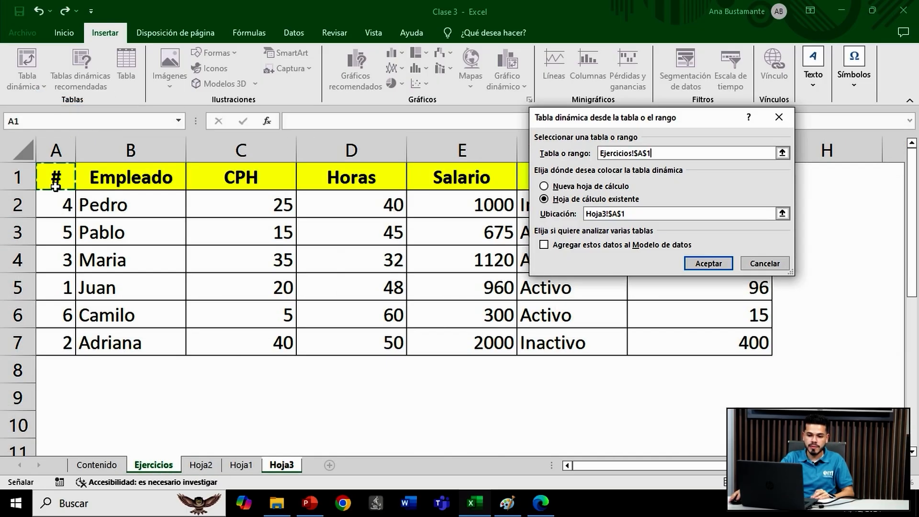
key("ctrl+shift+Down")
key("ctrl+shift+Right")
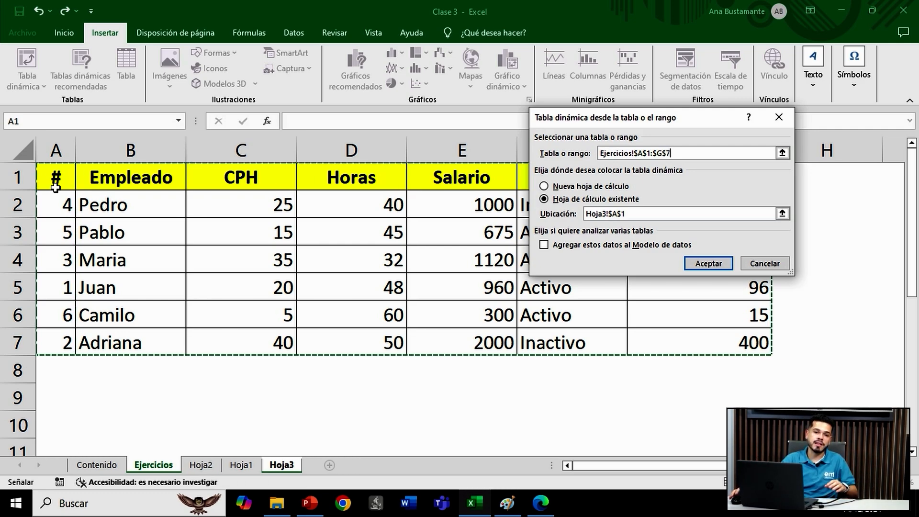
left_click(708, 264)
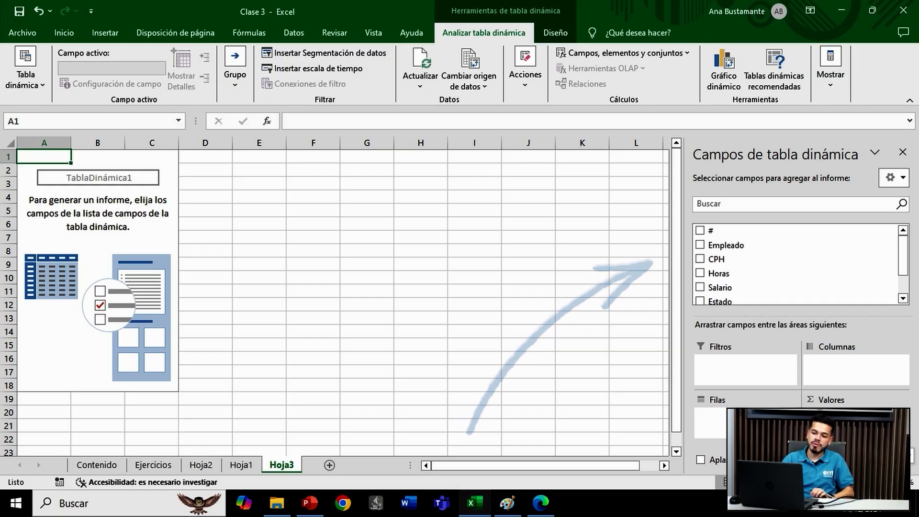
Look through the available fields in the PivotTable field list
scroll(778, 276, "down", 1)
scroll(775, 277, "up", 1)
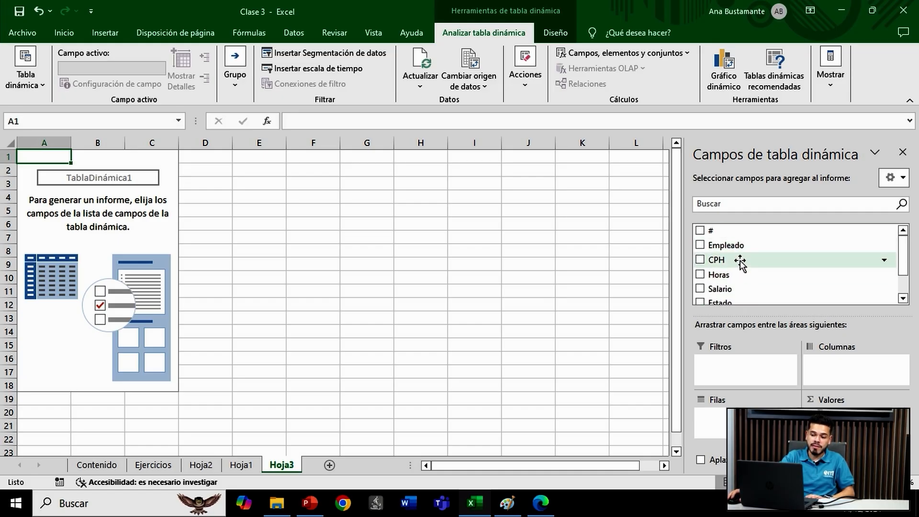
scroll(740, 262, "down", 1)
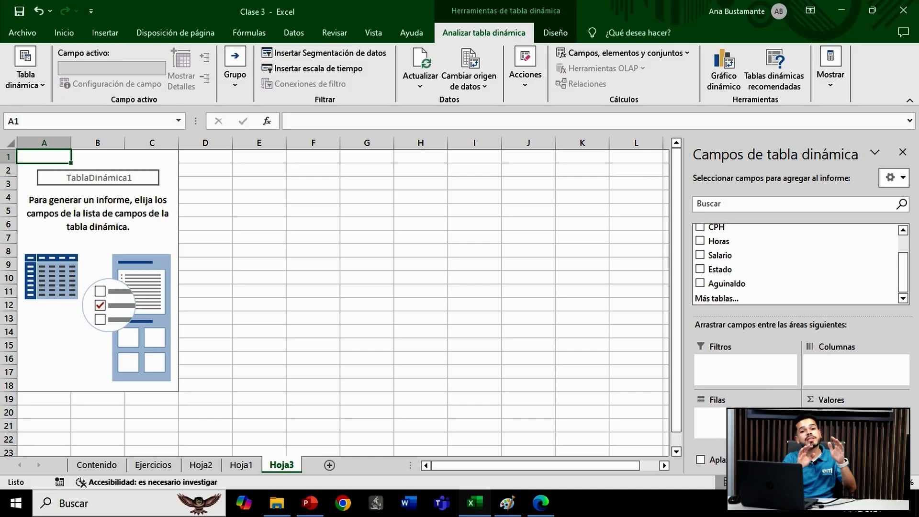